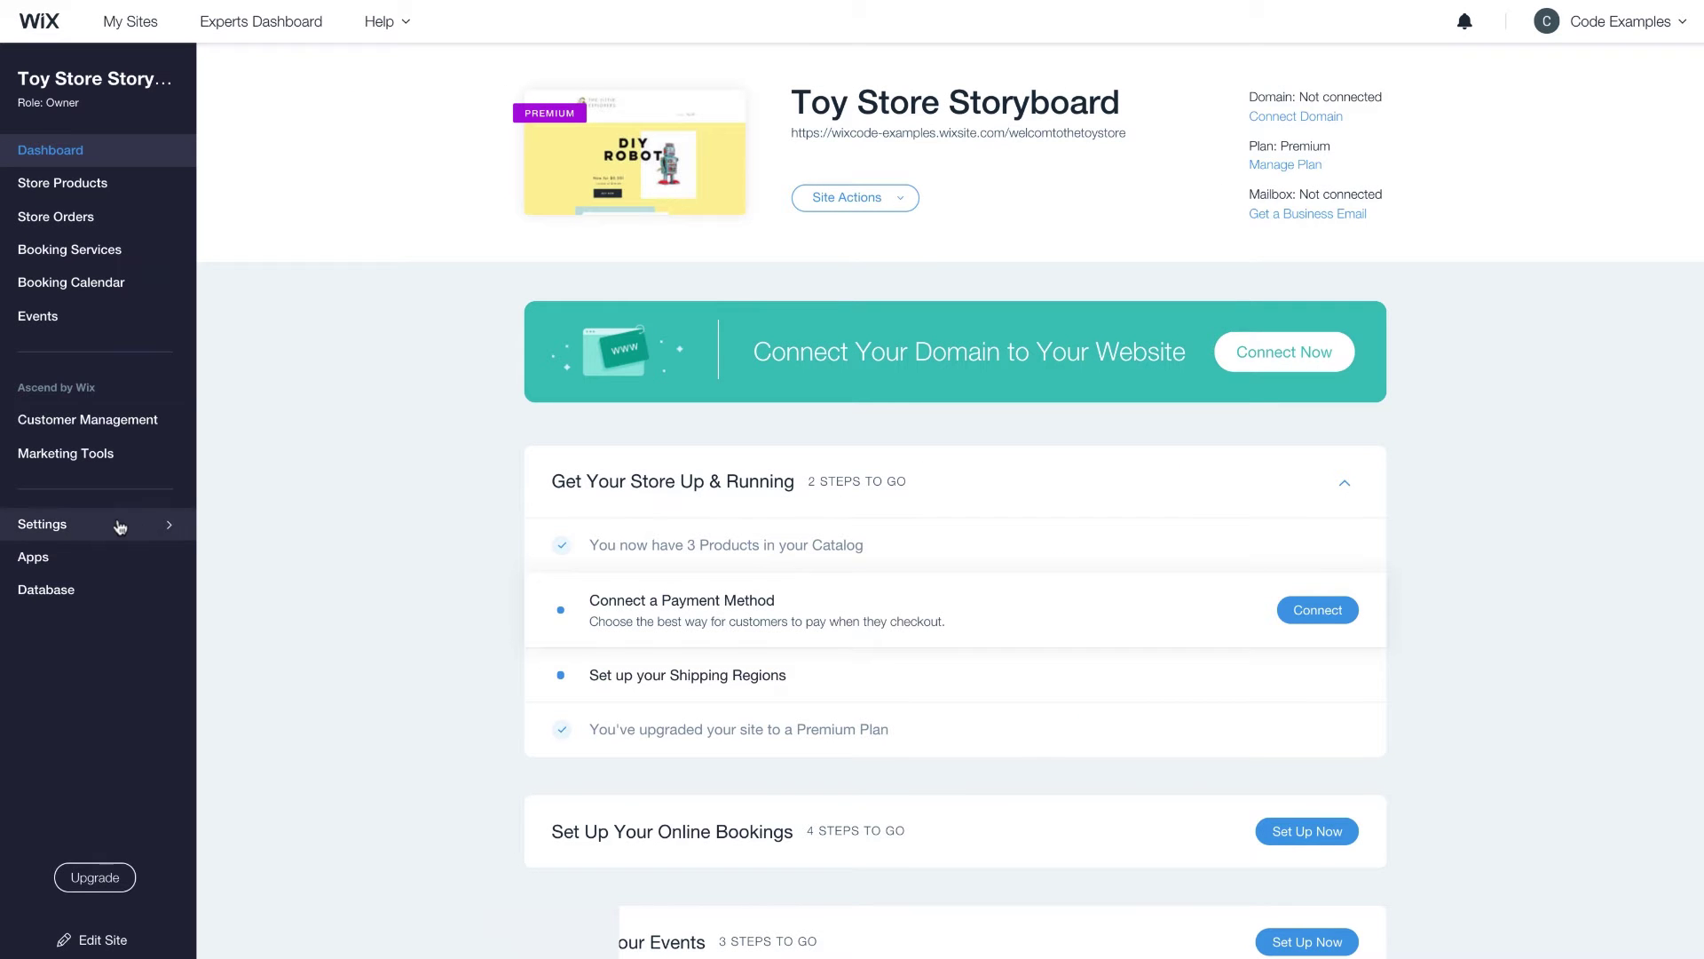
Connect Credit/Debit Card payments under Settings > Accept Payments, then open the site editor
left_click(120, 526)
left_click(157, 347)
left_click(481, 284)
left_click(963, 600)
left_click(1102, 401)
left_click(161, 938)
Enable Developer Tools and add a backend web module named BE_PayAPI.jsw
left_click(690, 317)
left_click(276, 586)
left_click(434, 604)
type("BE_PayAPI.jsw")
Replace BE_PayAPI's starter code with import wixPay from 'wix-pay-backend'
key("Return")
key("ctrl+a")
key("Delete")
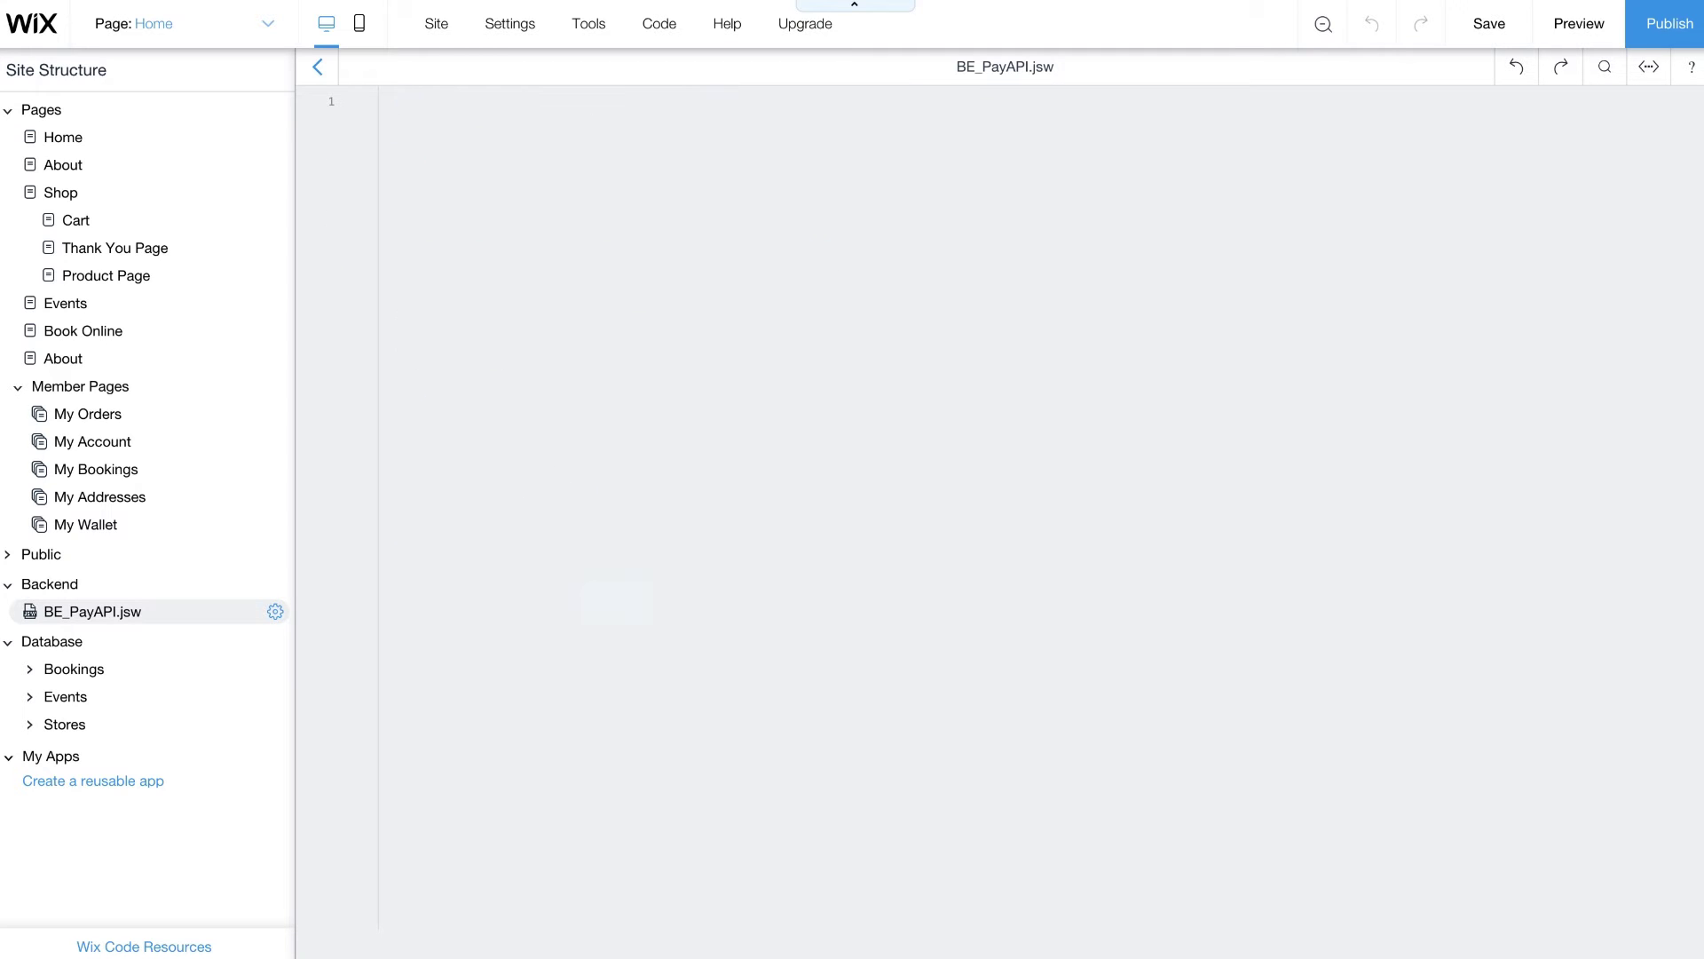
type("import wixPay from 'wix-pay-backend';")
key("Return")
key("Return")
Add an exported createPaymentForProduct function that returns wixPay.createPayment({ … })
type("export function createPaymentForProduct(")
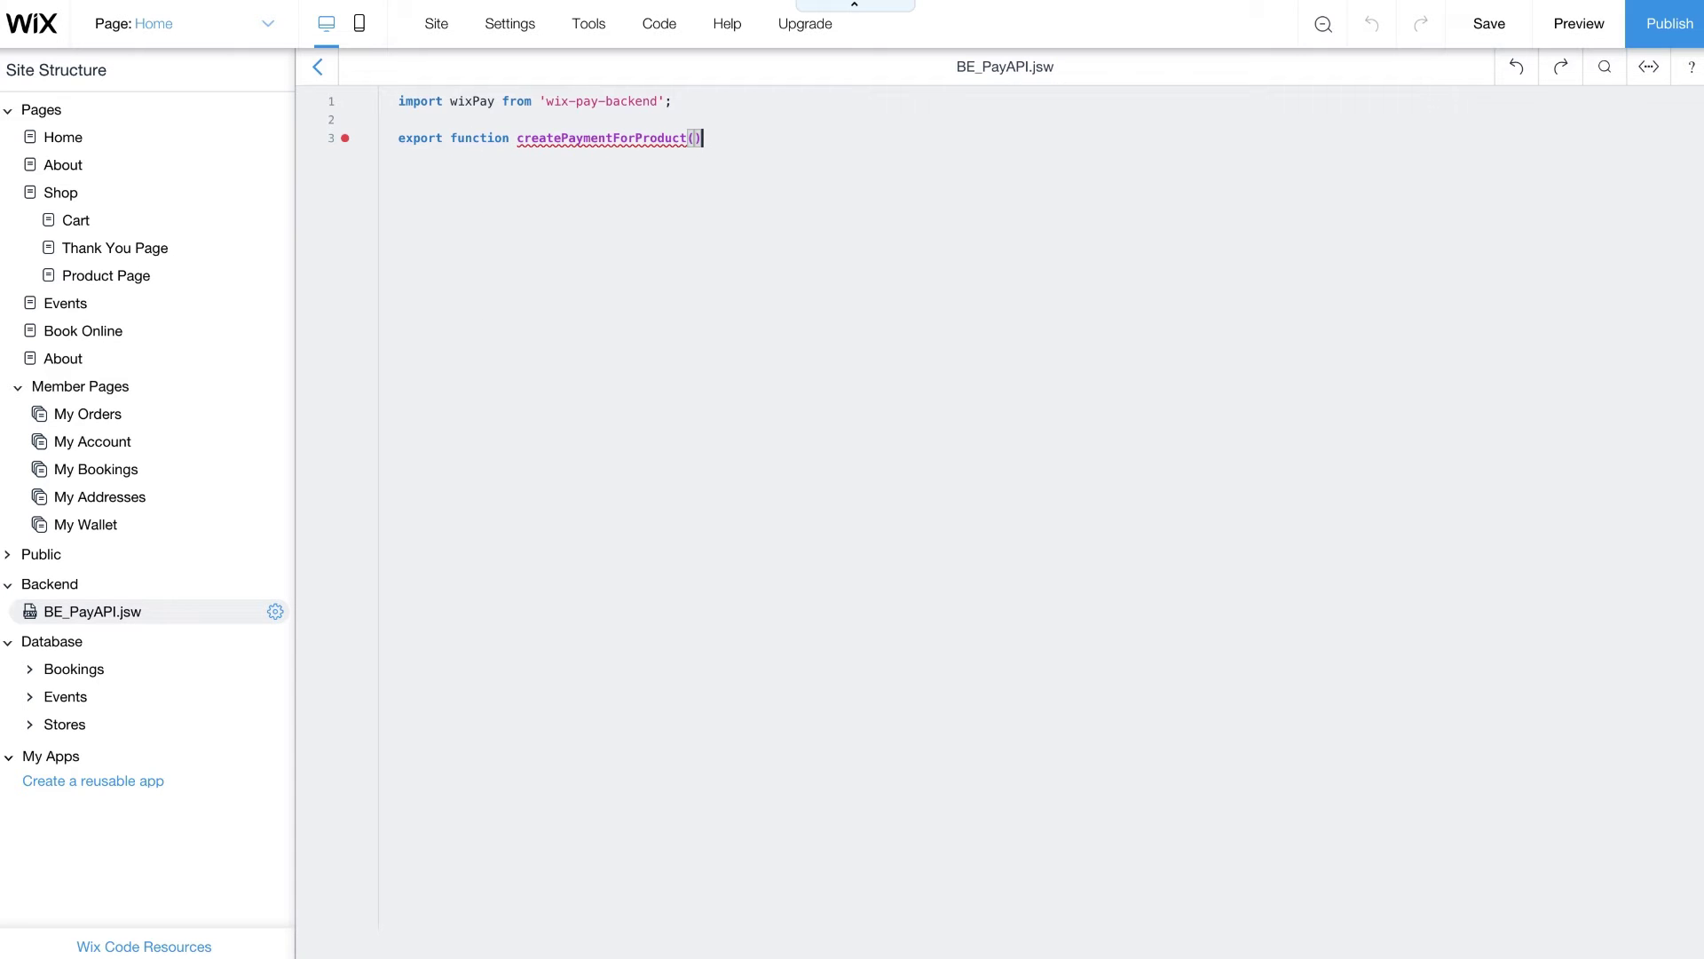
key("Right")
type("{")
key("Return")
type("return wixPay.createPayment({")
key("Return")
Fill createPayment with a 'DIY Robot' item priced 0.50, quantity 1, and amount 0.50
key("Up")
type("items: [{name: 'DIY Robot', price: 0.50")
type(", quantity: 1}],")
key("Return")
type("amount: 0.50")
Try quantity 3 and amount 1, then undo those trial edits
key("BackSpace")
type("3")
left_click(523, 194)
key("BackSpace")
type("1")
key("ctrl+z")
key("ctrl+z")
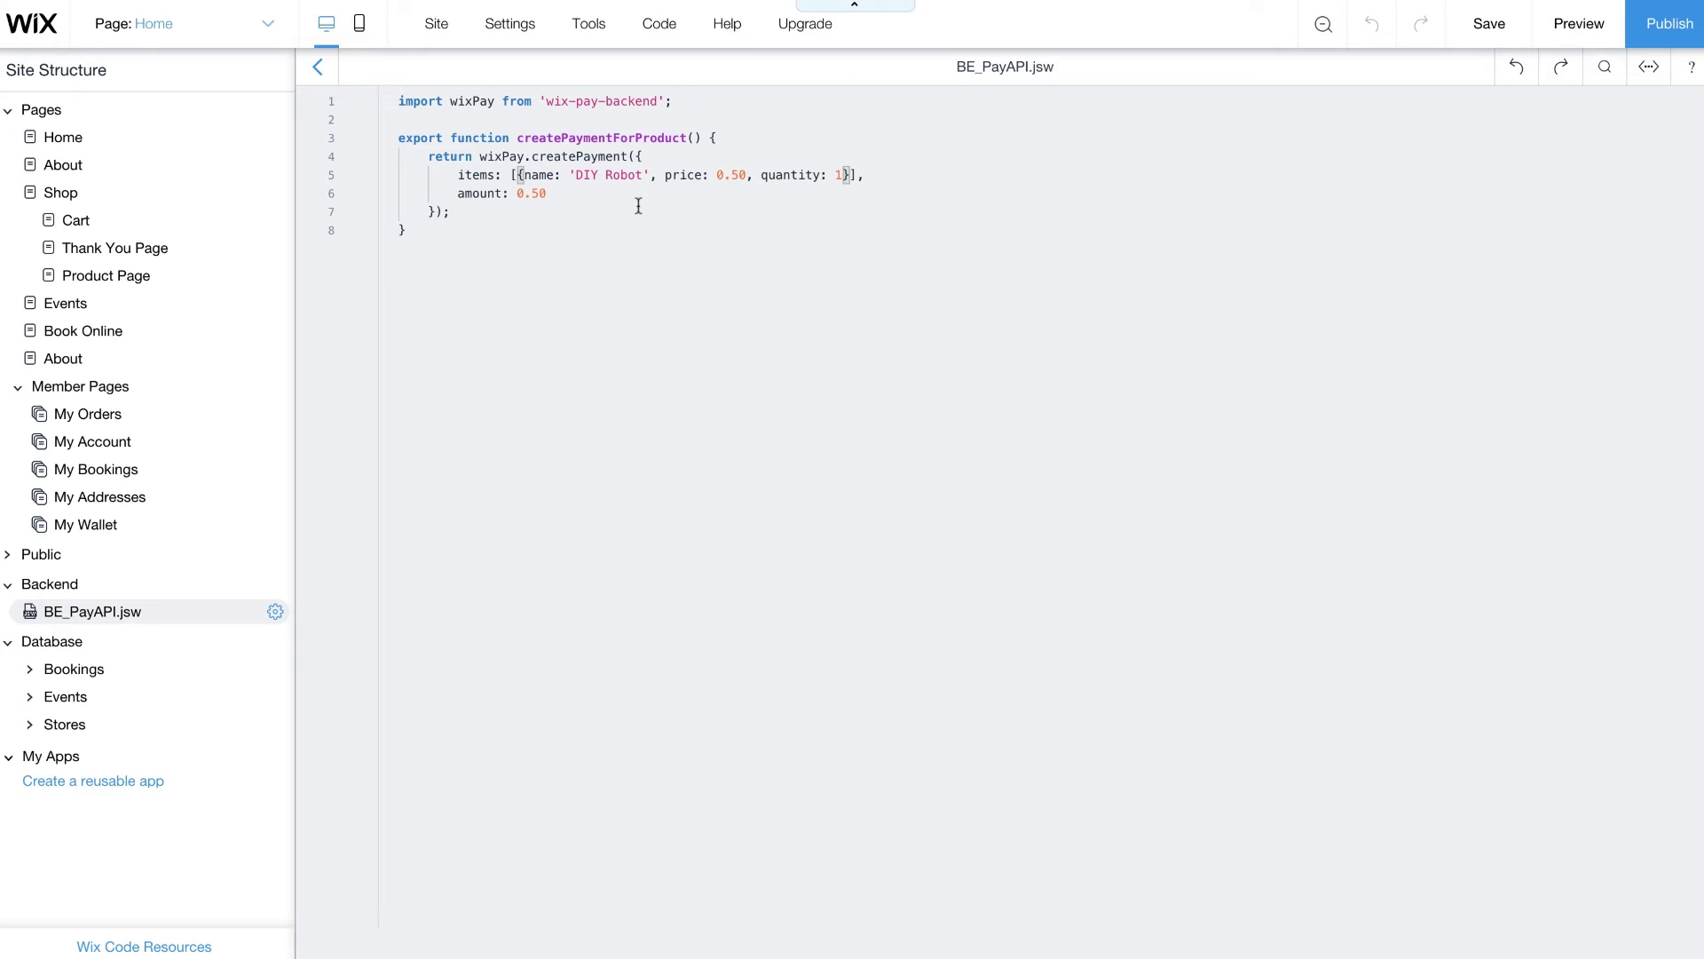
Switch to the Home page and browse the Add > Button designs
left_click(242, 138)
left_click(335, 232)
left_click(417, 342)
Relabel the #buy button on the Home page to 'Buy Now'
left_click(771, 901)
left_click(709, 829)
type("Buy Now")
key("Escape")
scroll(990, 883, "down", 4)
Add imports of wixPay from 'wix-pay' and createPaymentForProduct from 'backend/BE_PayAPI' to Home page code
left_click(1099, 947)
left_click(537, 652)
key("Return")
key("Return")
key("Up")
type("import wixPay from 'wix-pay';")
key("Return")
type("import {createPaymentForProduct} from 'backend/BE_PayAPI';")
Give the BUY NOW button an onClick buy_click handler calling createPaymentForProduct()
left_click(859, 556)
left_click(1652, 403)
key("Return")
left_click_drag(737, 810, 471, 810)
type("createPaymentForProduct()")
Chain .then(payment => …) and begin wixPay.startPayment(payment.id, …) inside it
scroll(610, 725, "down", 1)
type(".then(payment => {")
key("Return")
type("wi")
key("Return")
type(".start")
key("Return")
type("(payment.id,")
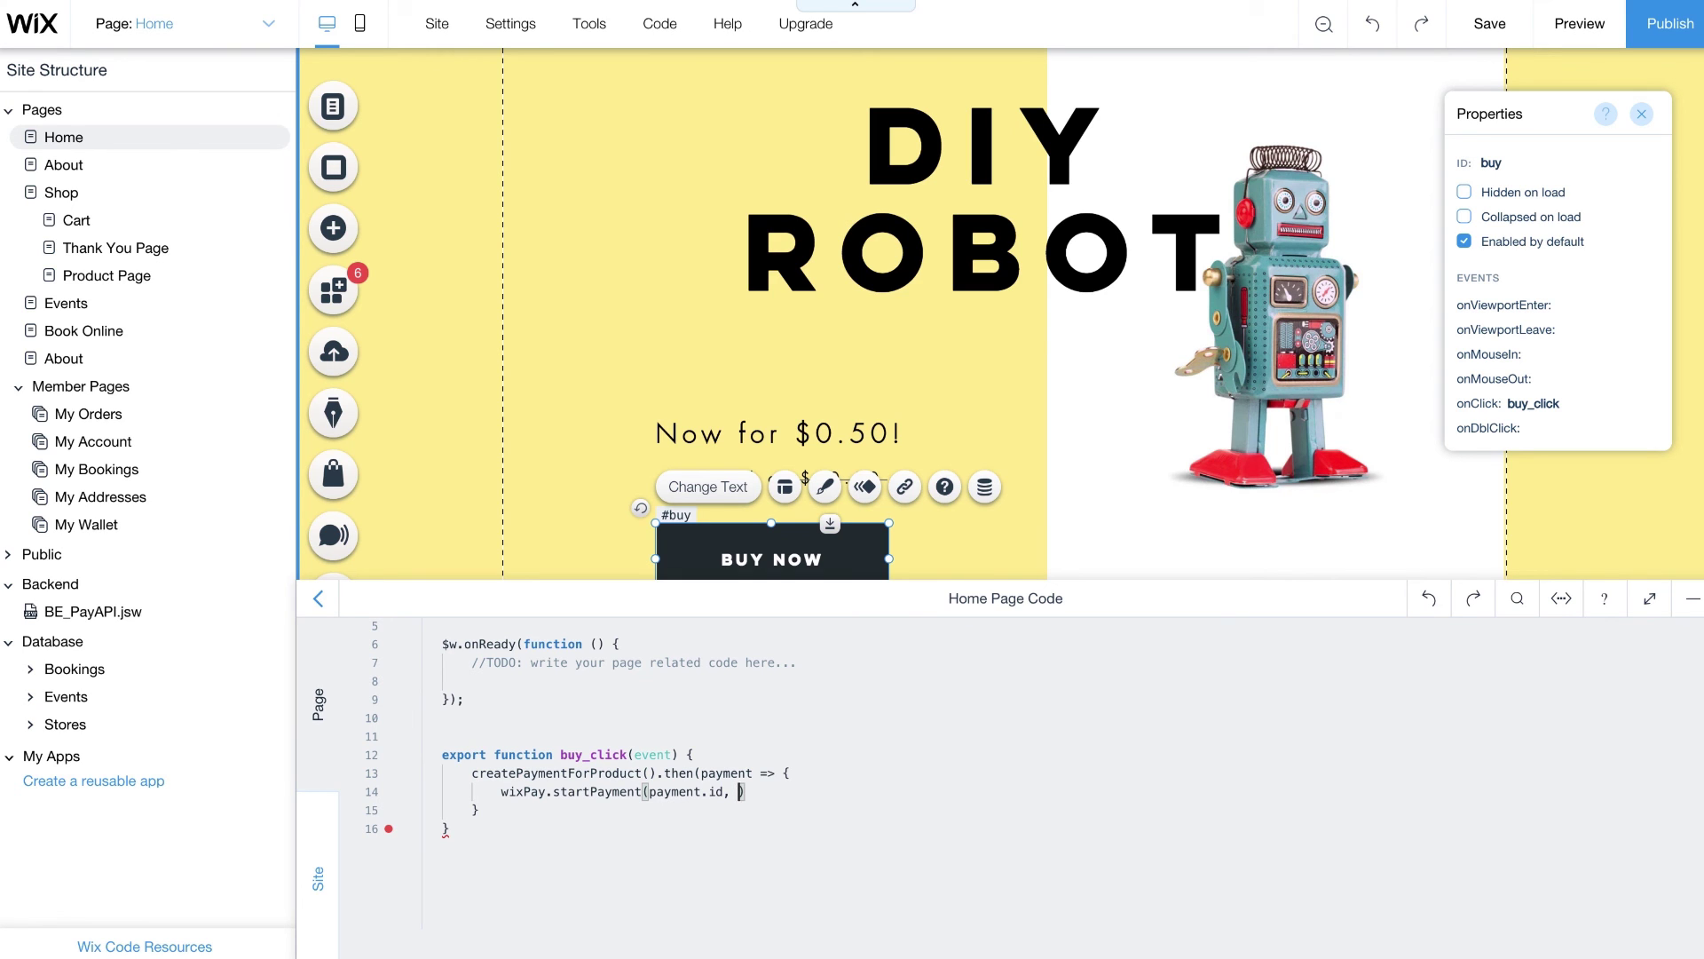